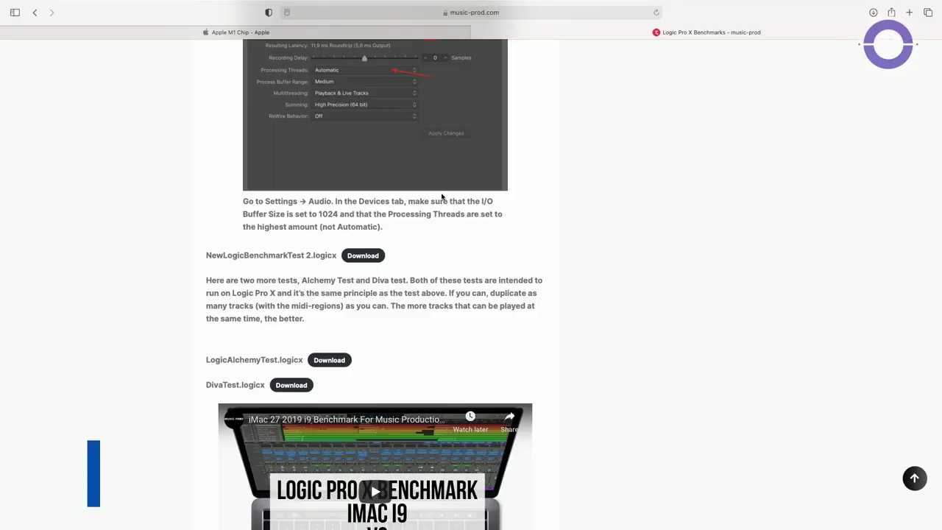
- Examine the Logic Pro X benchmark table on music-prod.com, comparing Mac computers by number of test tracks
scroll(442, 197, down, 10)
scroll(442, 196, up, 15)
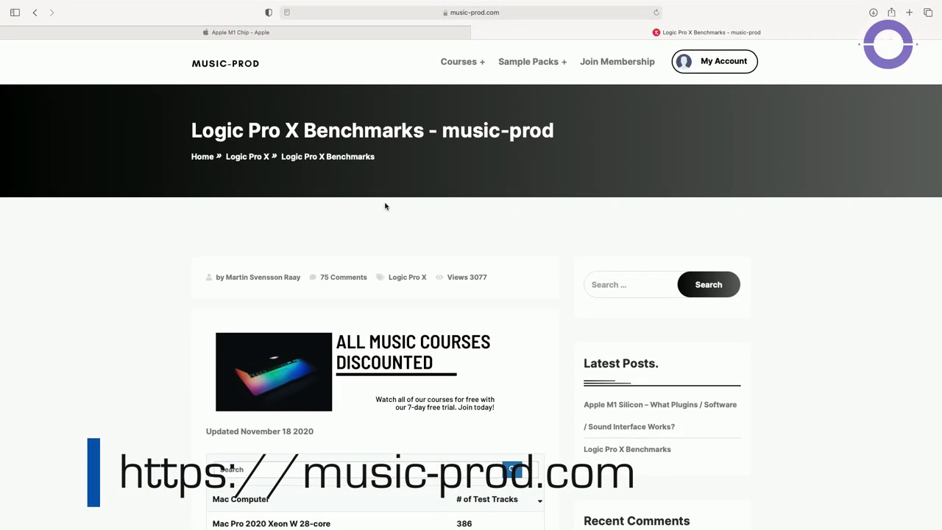
scroll(338, 189, down, 8)
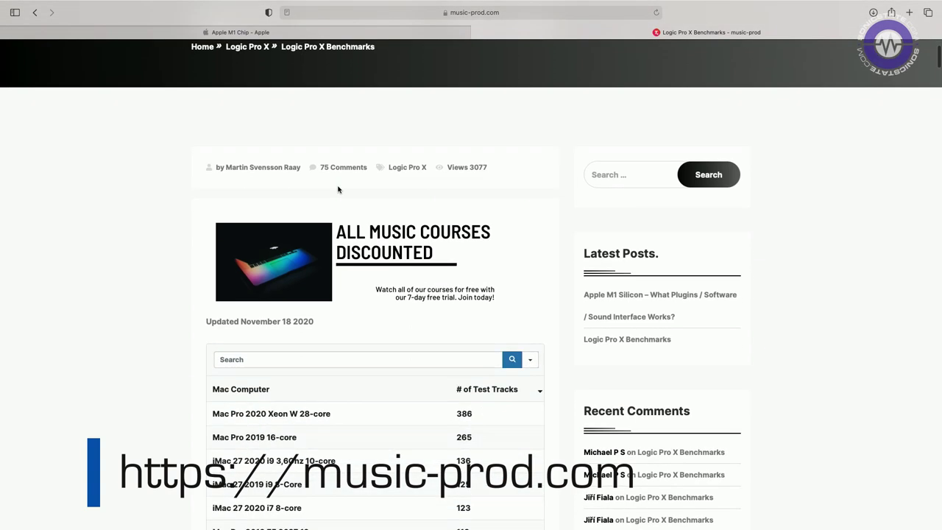
scroll(338, 190, down, 3)
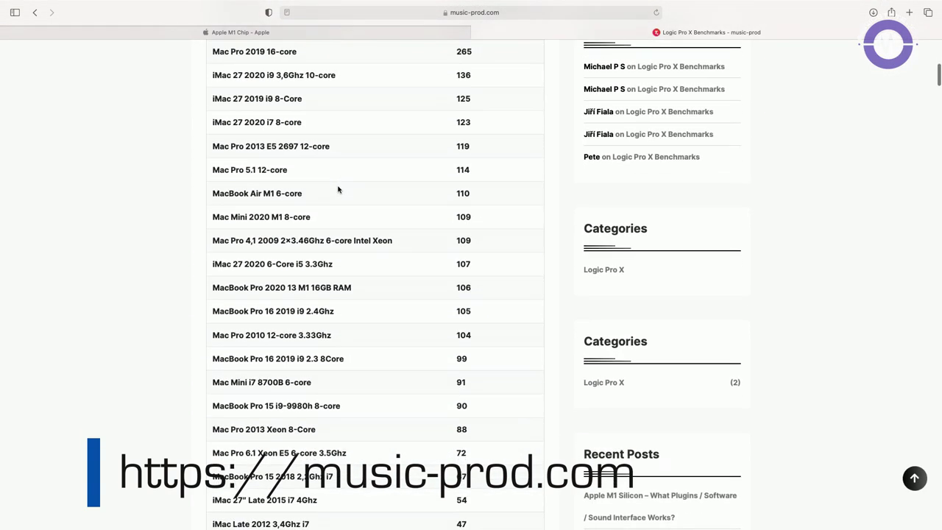
scroll(338, 189, up, 5)
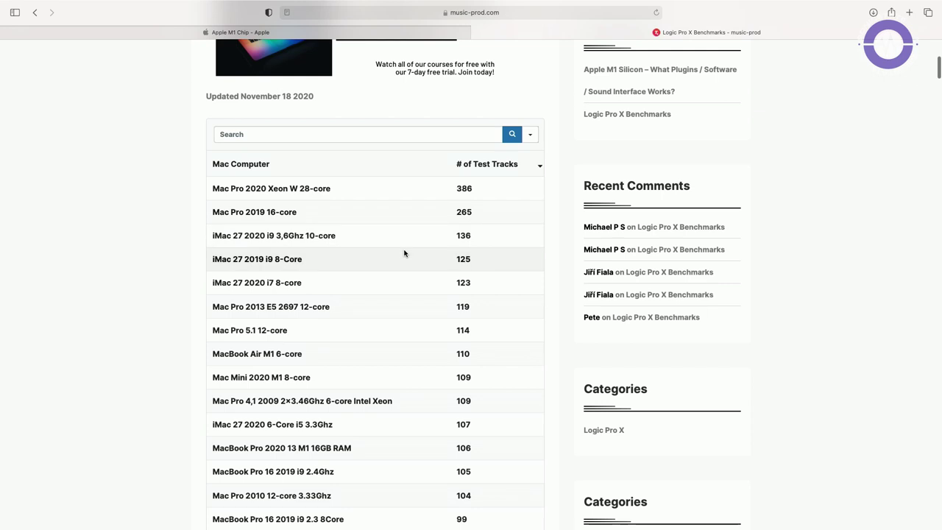
scroll(406, 253, down, 3)
scroll(390, 235, up, 2)
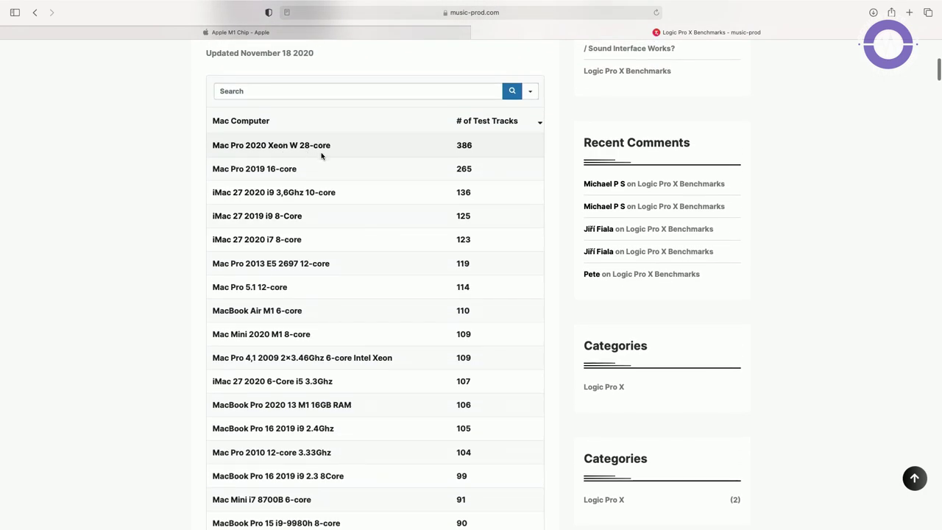
scroll(356, 169, down, 5)
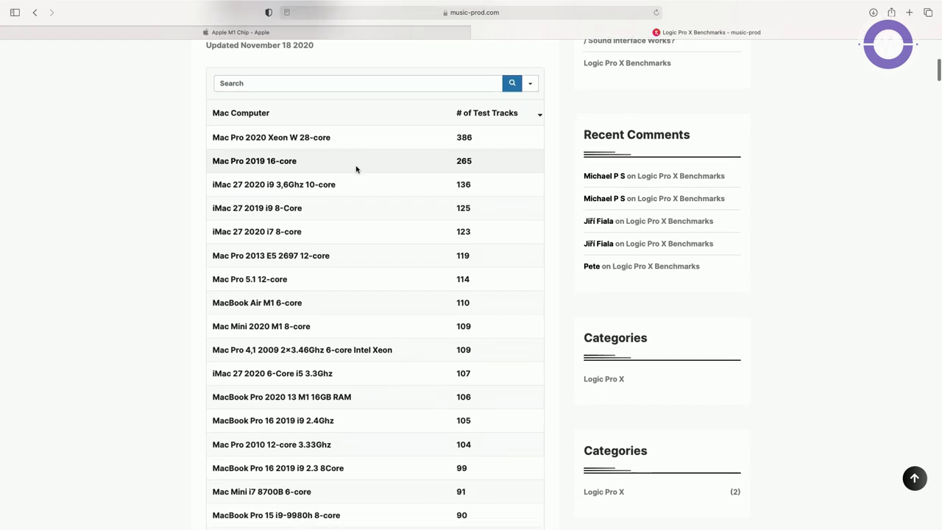
scroll(355, 167, up, 8)
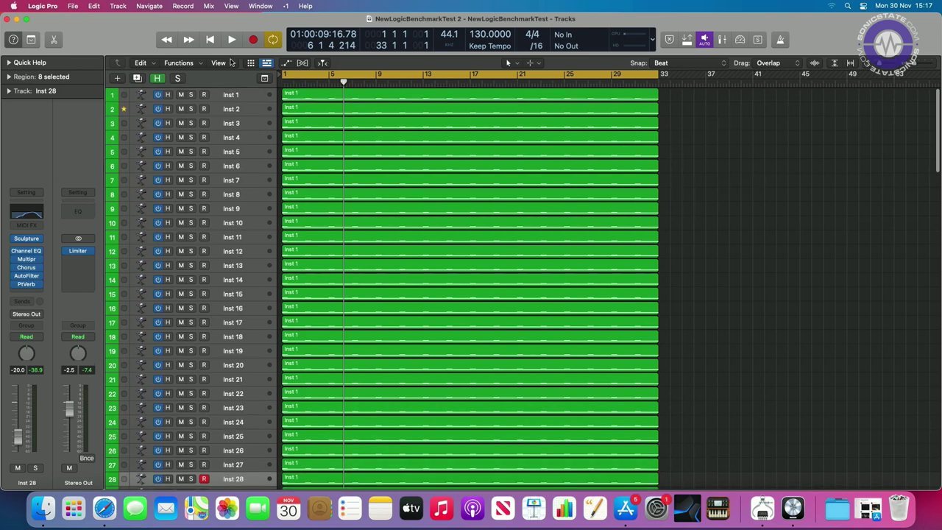
- Select the Inst 1 track and view the plug-in windows in screenset 3, returning to screenset 1
click(230, 95)
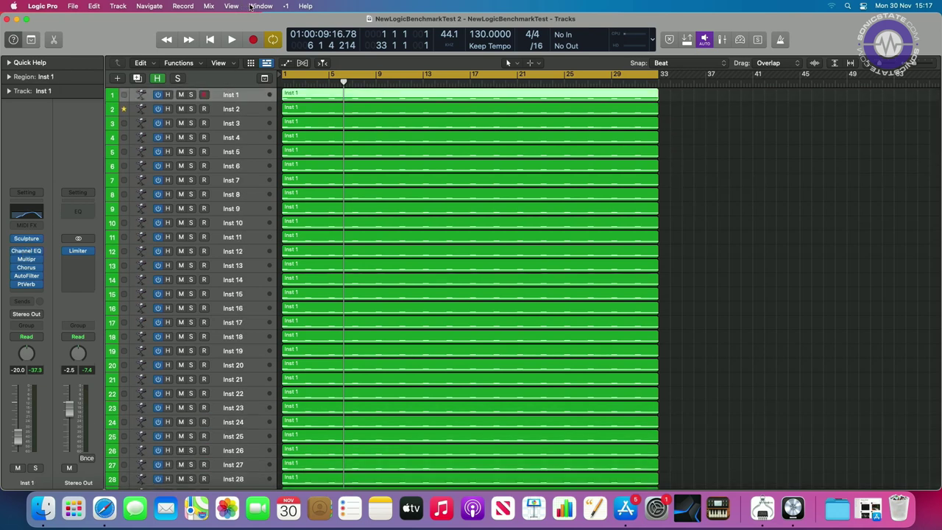
click(288, 6)
click(283, 41)
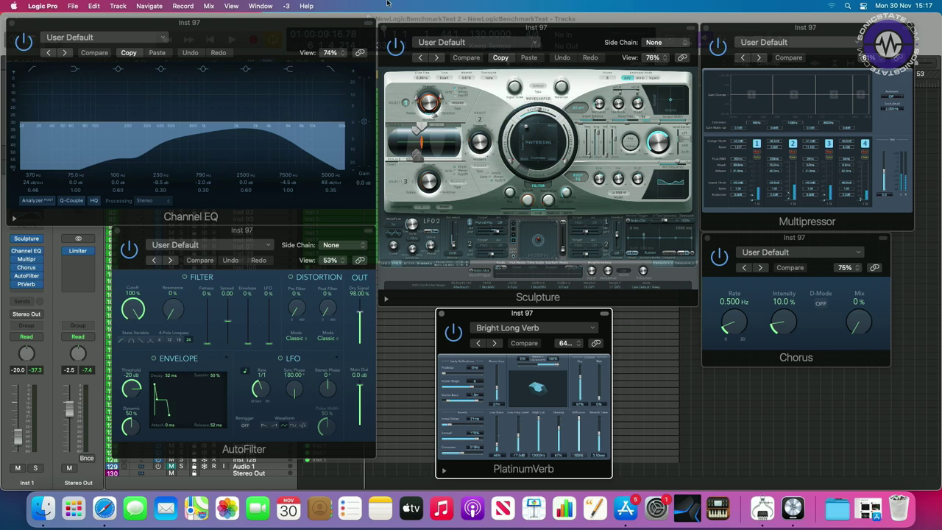
click(291, 6)
click(291, 25)
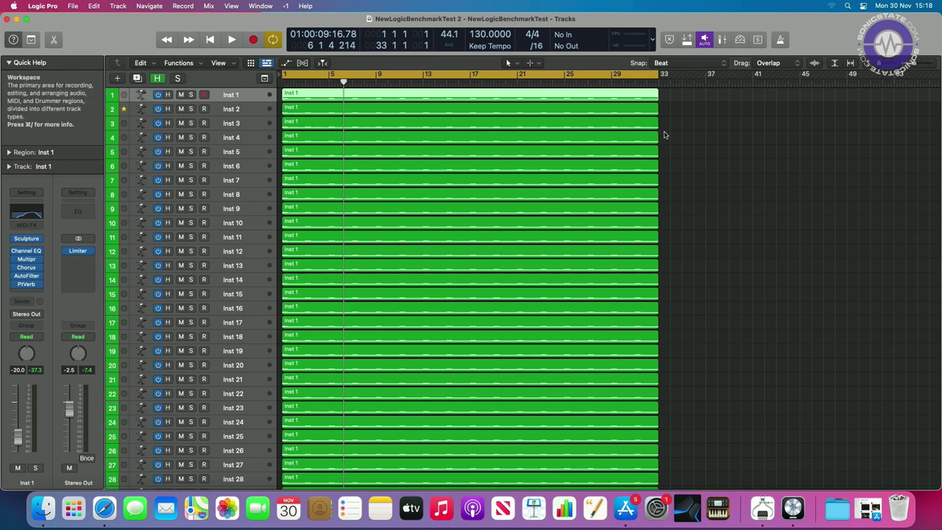
- Open the Inst 1 track's region in the Piano Roll, and solo and select the Inst 2 track
double_click(526, 93)
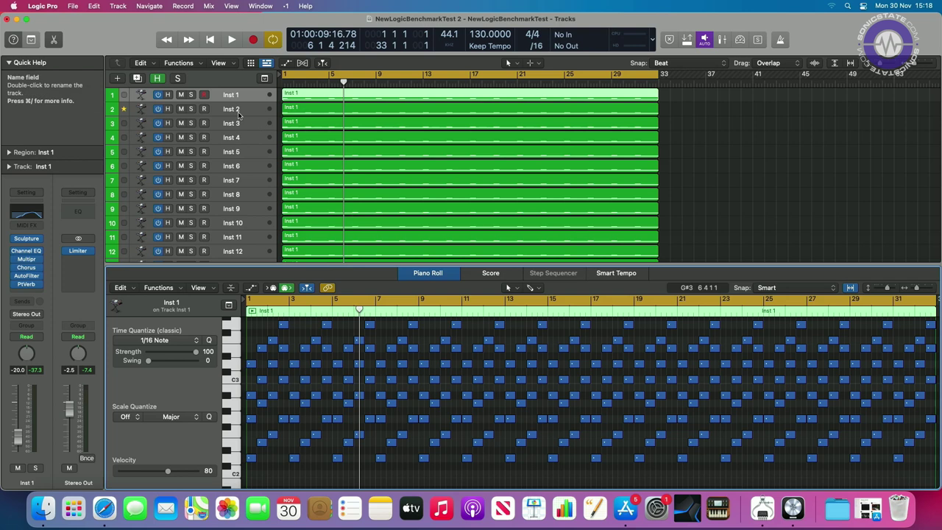
click(192, 95)
click(191, 95)
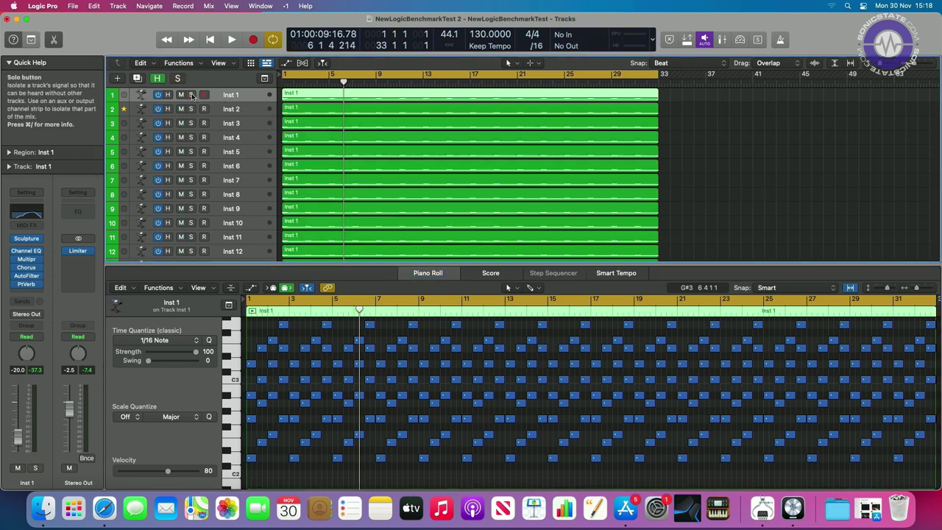
click(191, 109)
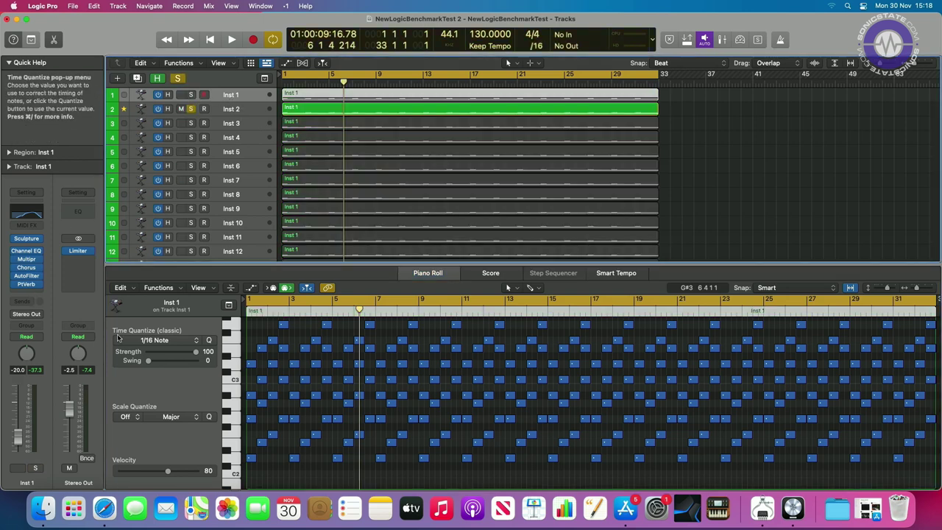
click(240, 111)
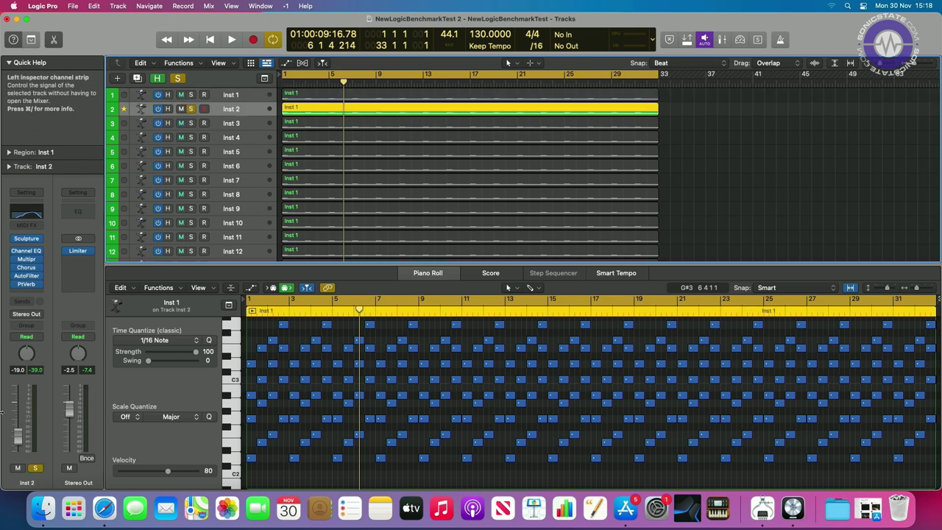
- Play the soloed Inst 2 track and raise its volume fader to about 0.8 dB to hear the sound
drag(16, 438, 18, 409)
key(space)
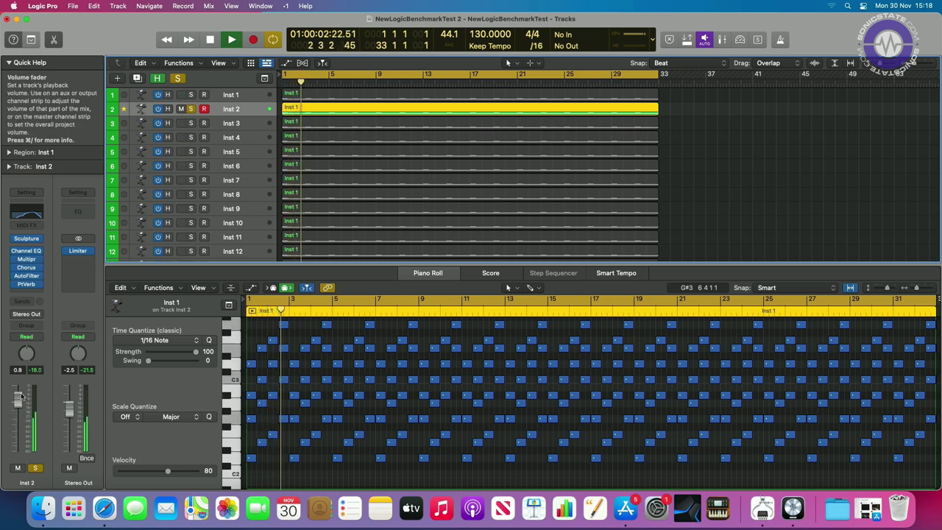
drag(18, 403, 22, 396)
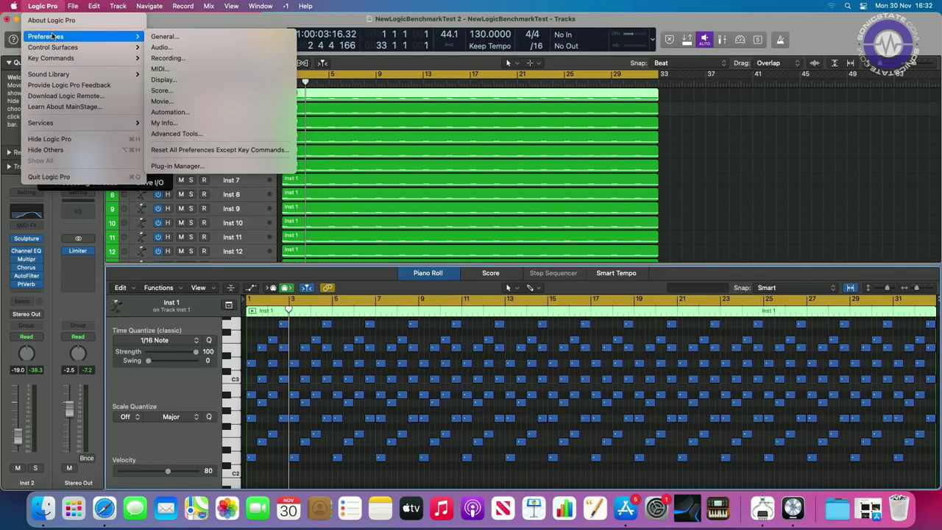
- Check the I/O buffer size, processing threads and process buffer range in the audio device preferences, and close the preferences
click(169, 50)
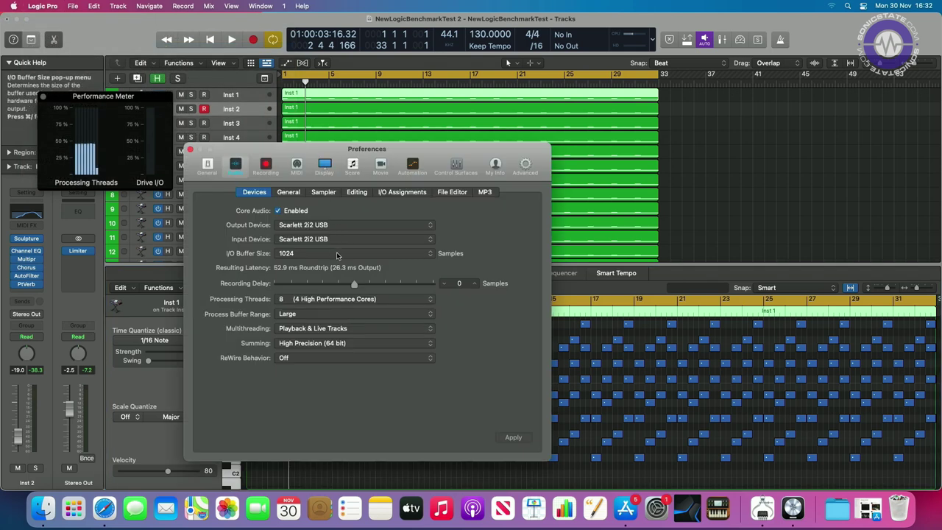
click(339, 300)
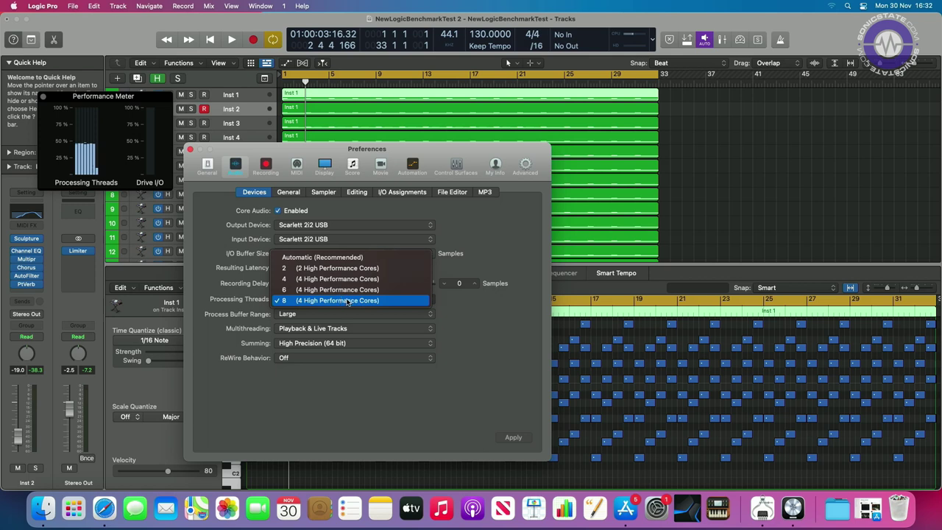
click(352, 315)
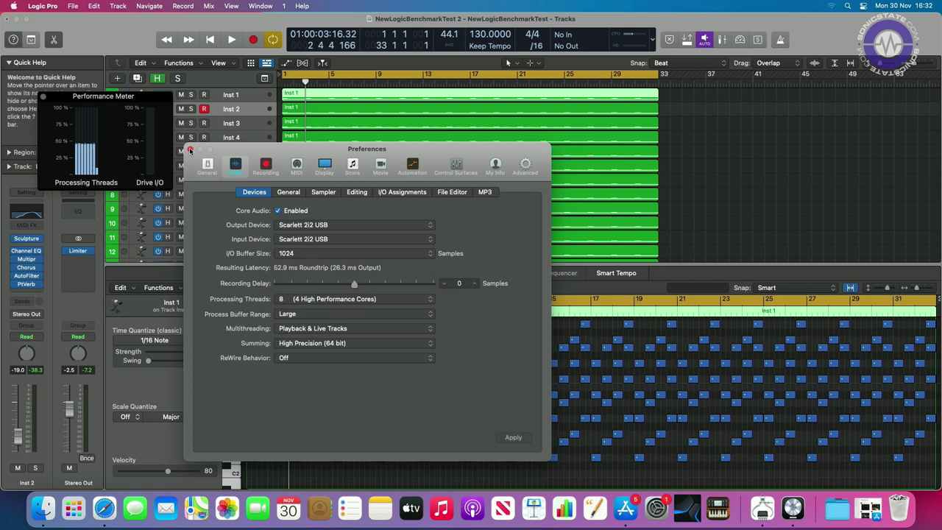
click(190, 151)
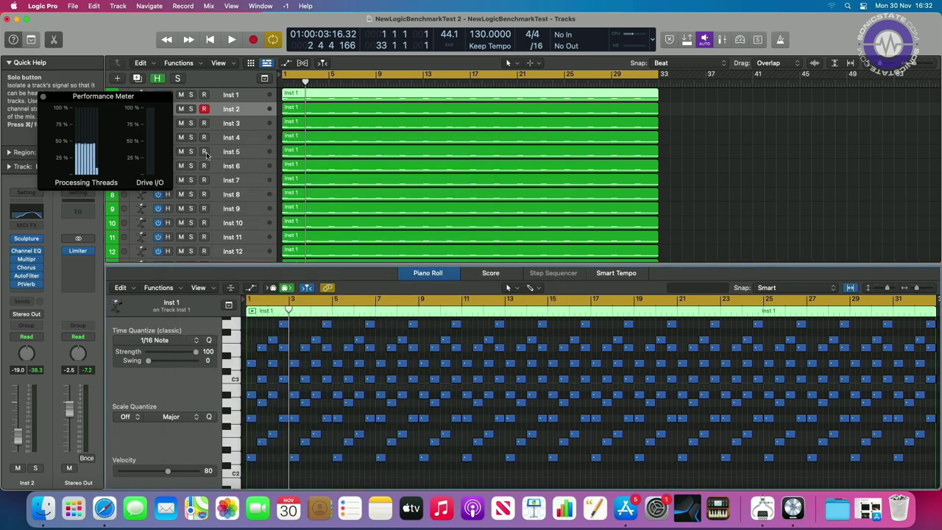
- Hide the Piano Roll and test playback with the regions up to Inst 110 active, watching the Performance Meter
click(54, 40)
scroll(476, 211, down, 10)
scroll(435, 213, down, 20)
scroll(435, 213, down, 8)
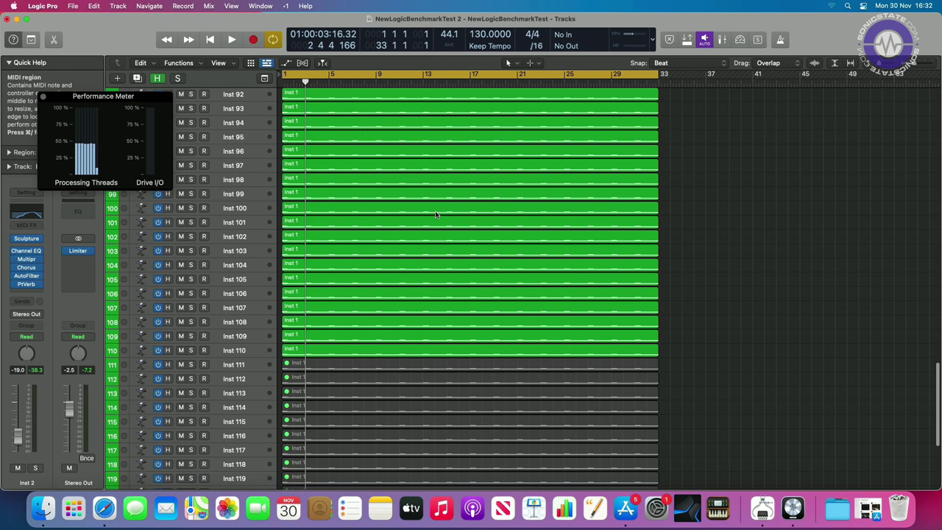
scroll(361, 280, up, 2)
scroll(368, 147, up, 2)
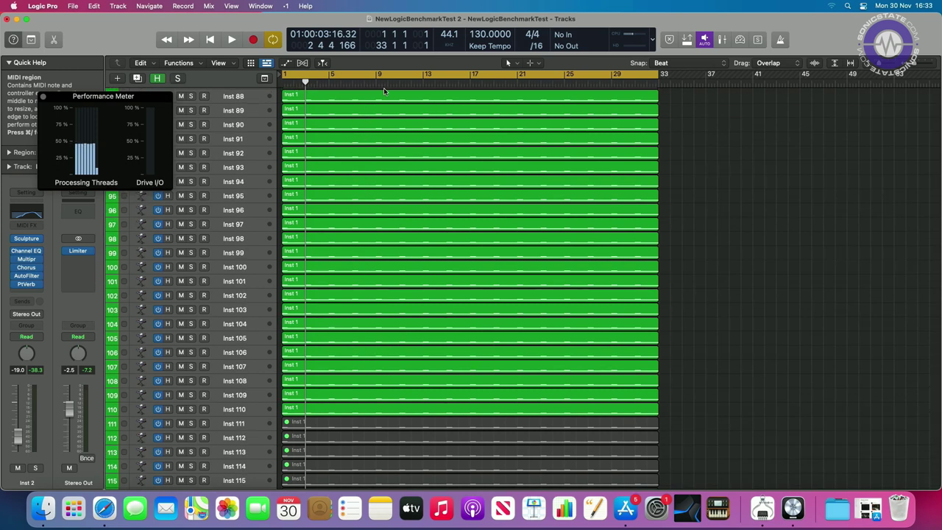
key(space)
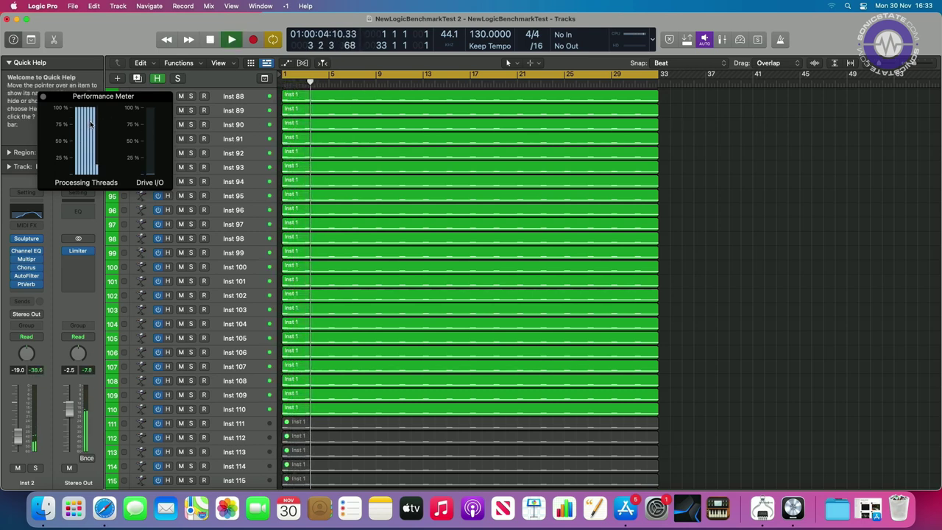
key(space)
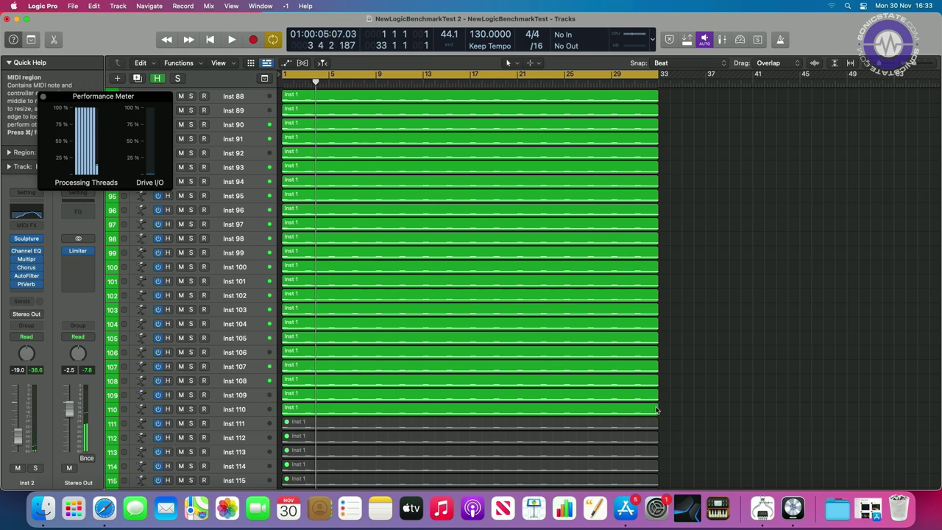
- Unmute the regions on tracks Inst 111 and Inst 112, test playback, and deselect the regions
drag(665, 440, 636, 432)
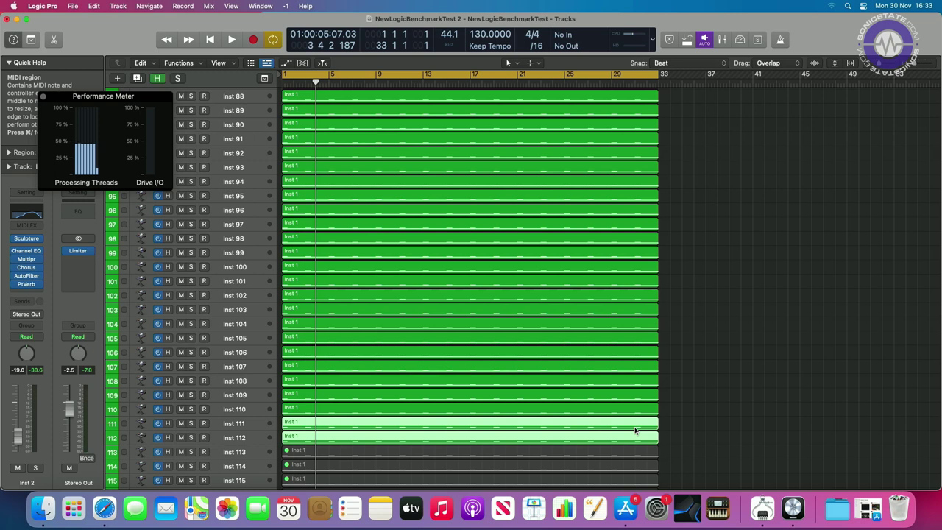
key(space)
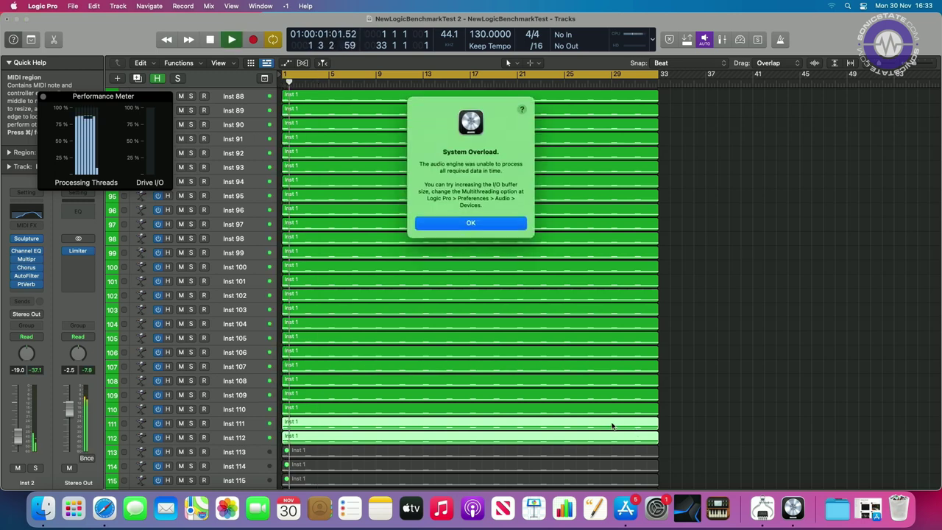
click(480, 224)
click(670, 427)
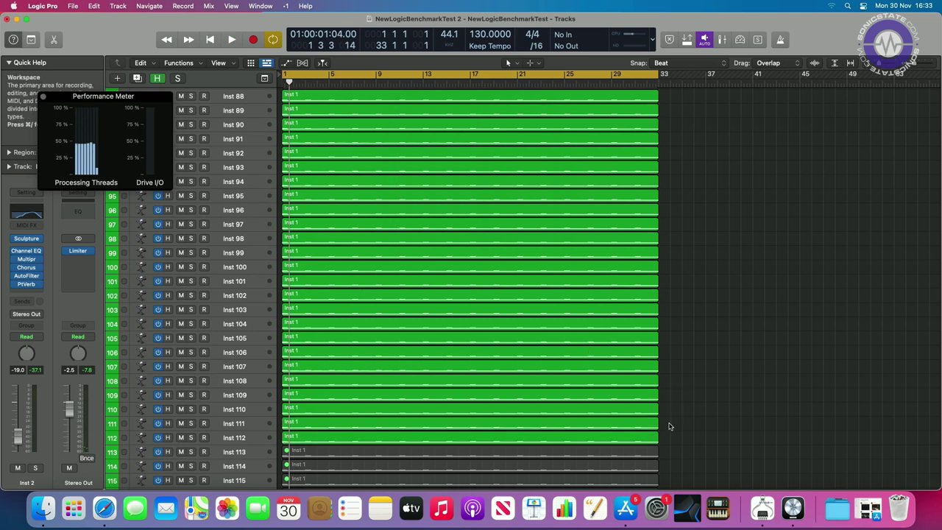
- Mute the region on track Inst 112 and play the project again
click(653, 438)
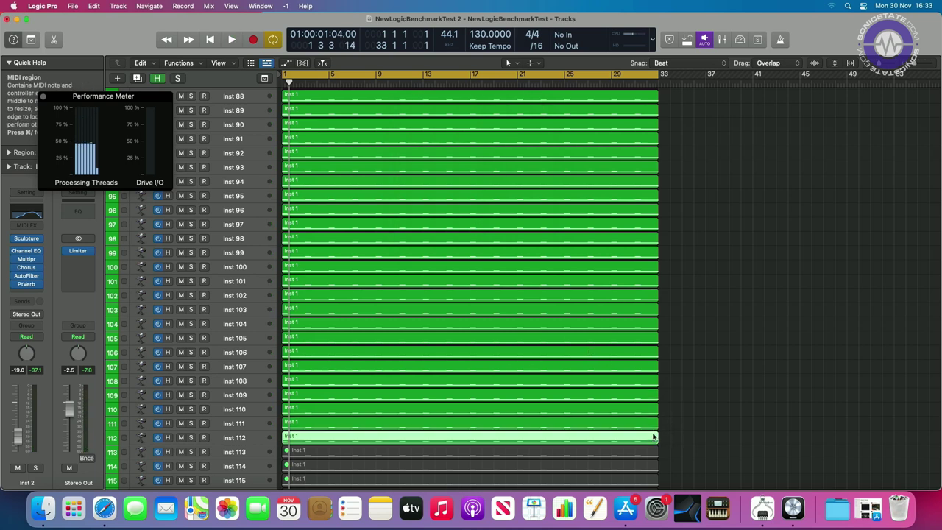
key(ctrl+m)
key(space)
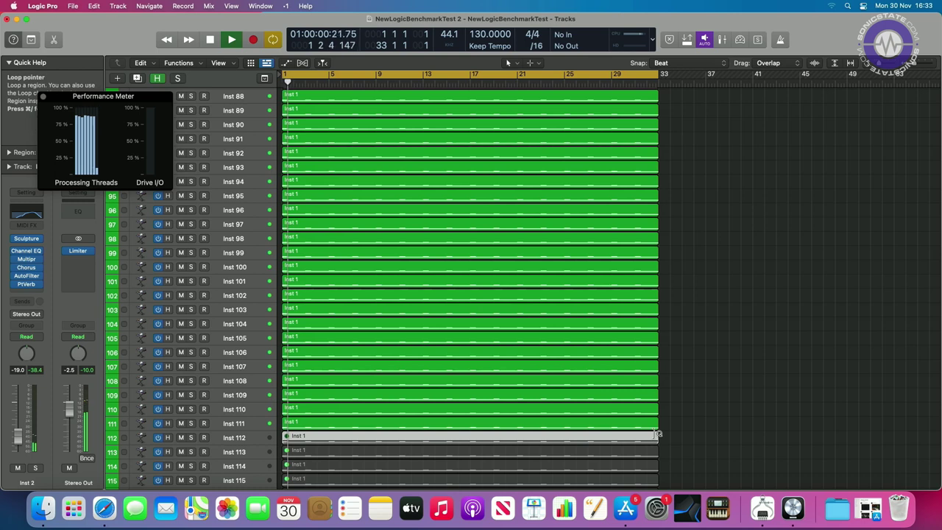